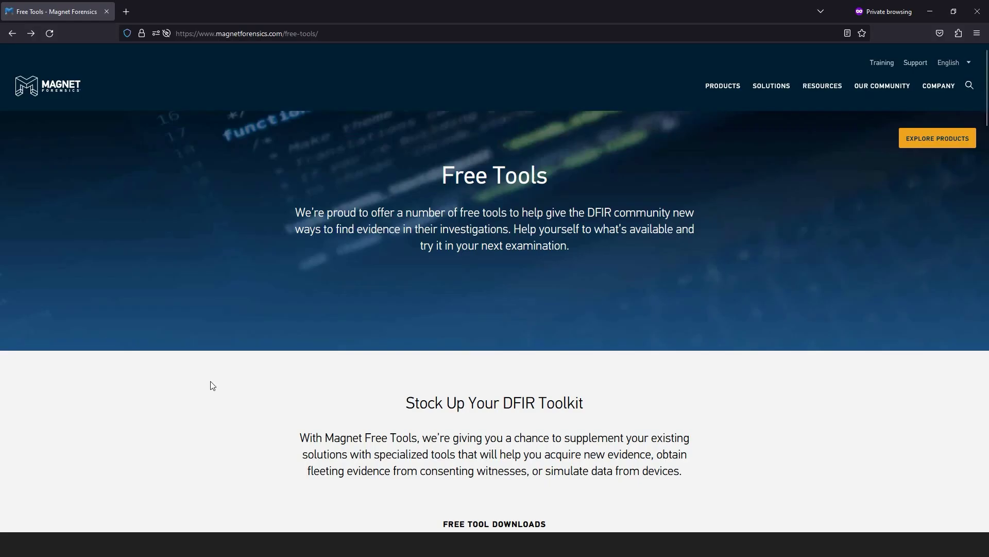
Step: Open the Magnet DumpIt for Windows free tool page, then switch to the DumpIt folder
{"action": "scroll", "coordinate": [218, 384], "scroll_direction": "down", "scroll_amount": 8}
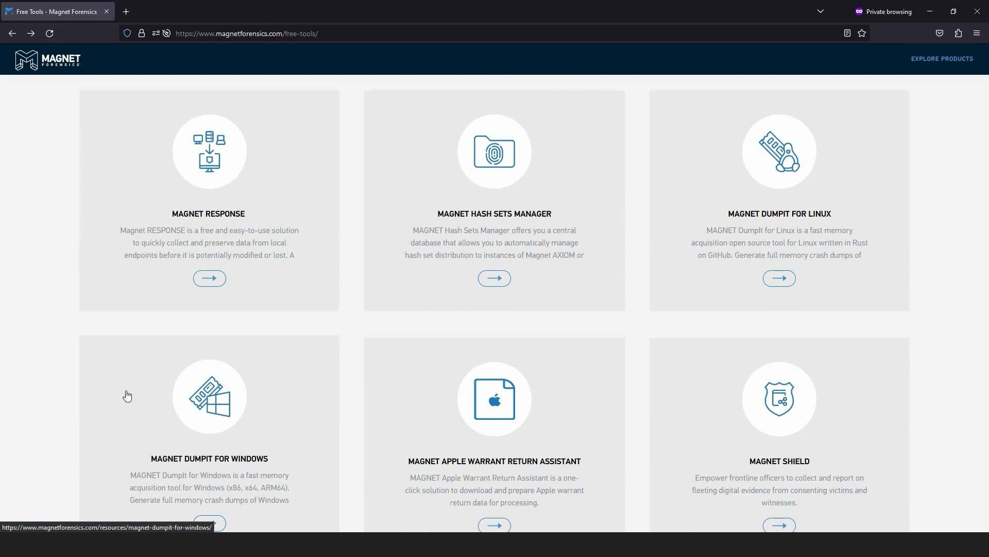
{"action": "scroll", "coordinate": [127, 396], "scroll_direction": "down", "scroll_amount": 1}
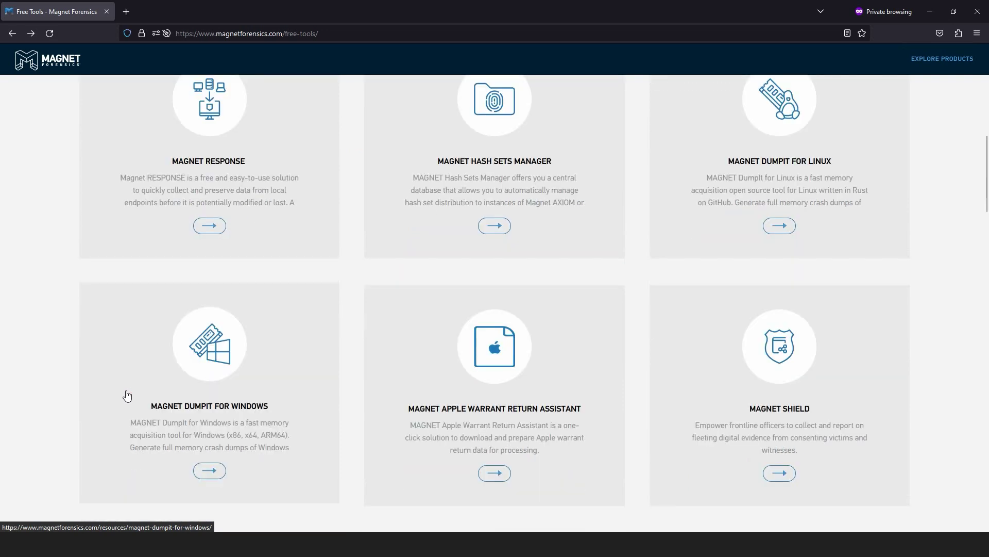
{"action": "left_click", "coordinate": [179, 409]}
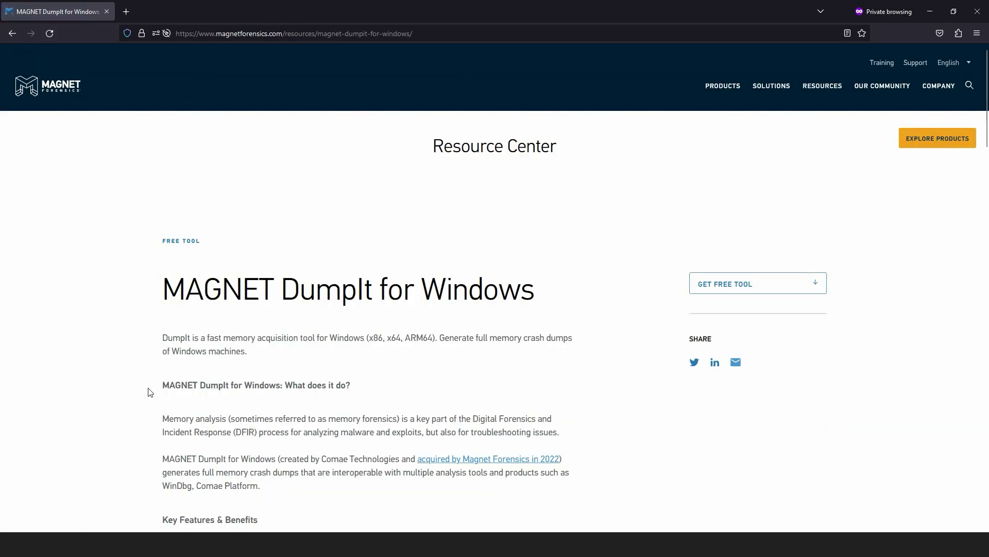
{"action": "scroll", "coordinate": [151, 395], "scroll_direction": "down", "scroll_amount": 15}
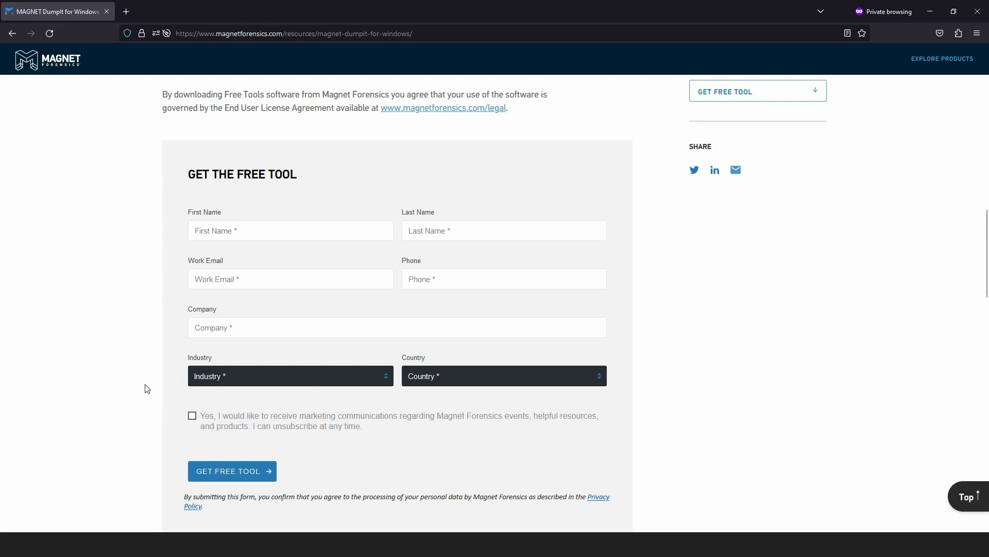
{"action": "key", "text": "alt+Tab"}
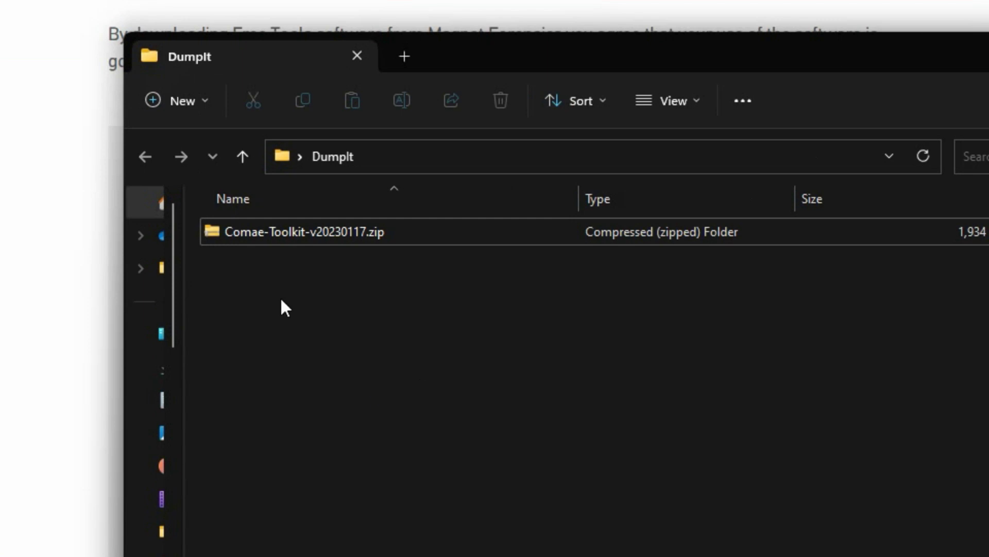
Step: Extract Comae-Toolkit-v20230117.zip into the DumpIt folder with 7-Zip Extract Here
{"action": "right_click", "coordinate": [263, 236]}
{"action": "mouse_move", "coordinate": [348, 395]}
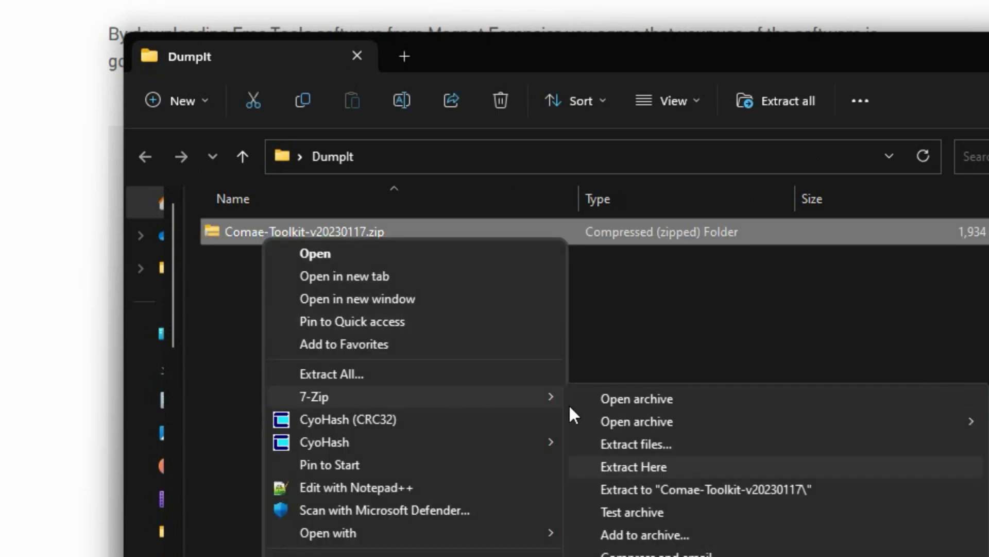
{"action": "left_click", "coordinate": [663, 467]}
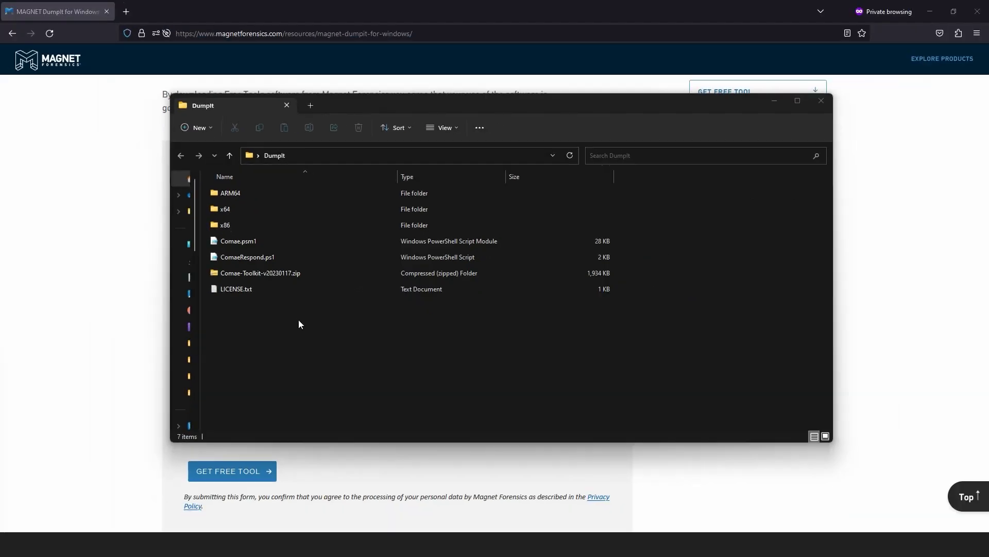
Step: Permanently delete the Comae-Toolkit-v20230117.zip file
{"action": "left_click", "coordinate": [299, 274]}
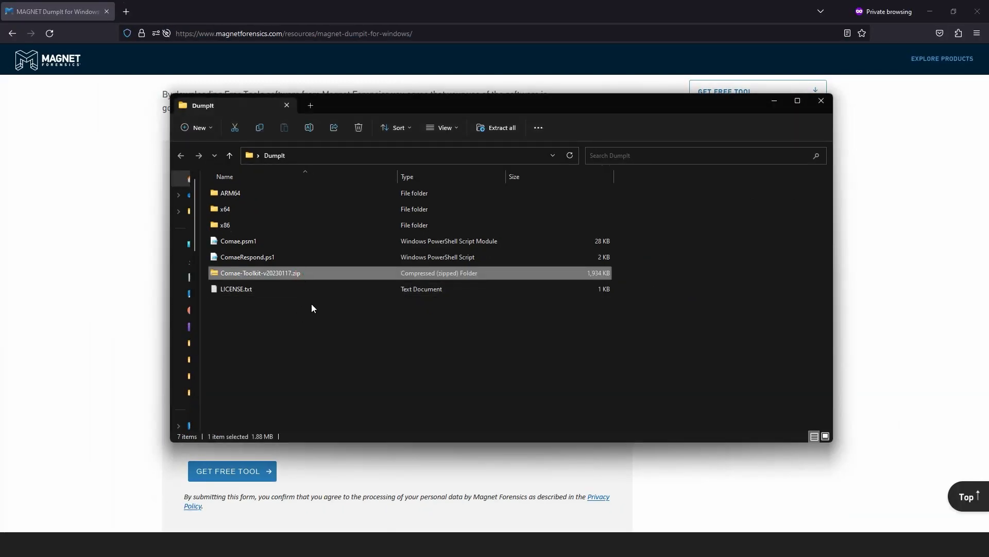
{"action": "key", "text": "shift+Delete"}
{"action": "left_click", "coordinate": [535, 313]}
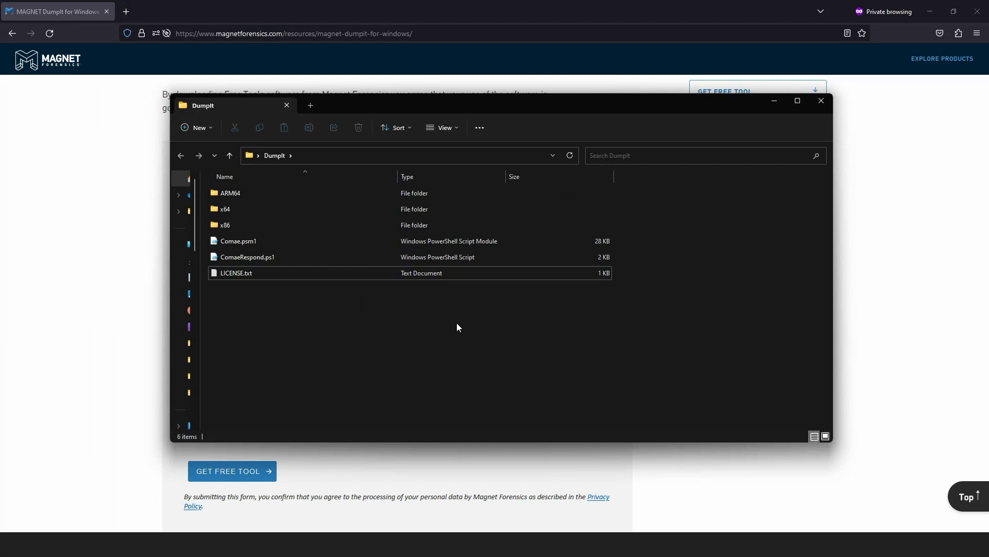
Step: Check in Properties that the six extracted items total 4.28 MB
{"action": "key", "text": "ctrl+a"}
{"action": "right_click", "coordinate": [338, 242]}
{"action": "left_click", "coordinate": [398, 438]}
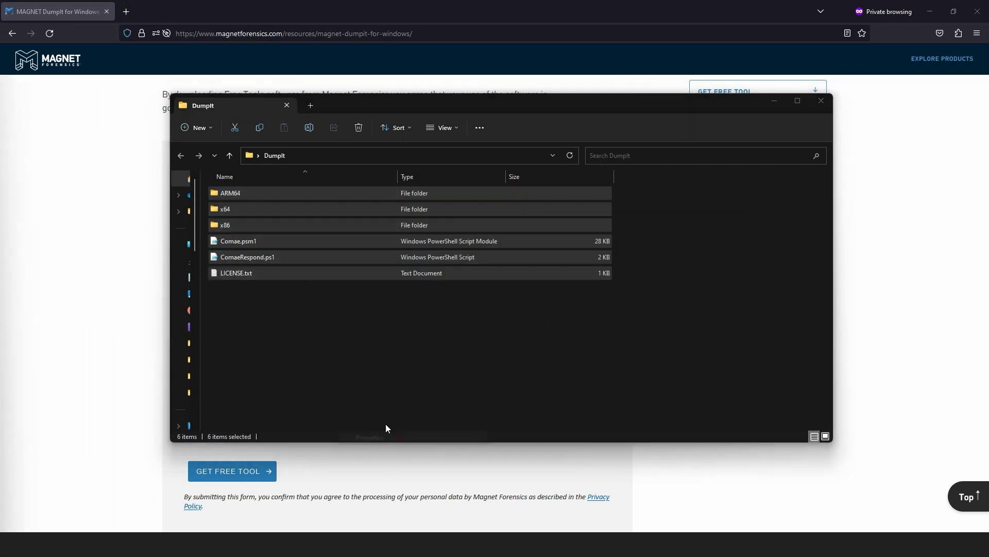
{"action": "left_click_drag", "start_coordinate": [340, 64], "coordinate": [390, 143]}
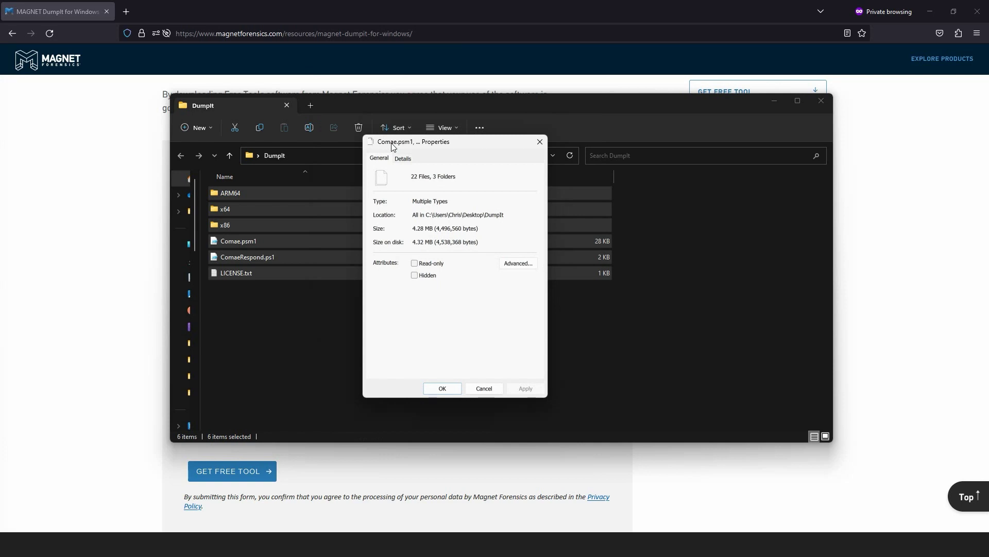
{"action": "left_click", "coordinate": [446, 389]}
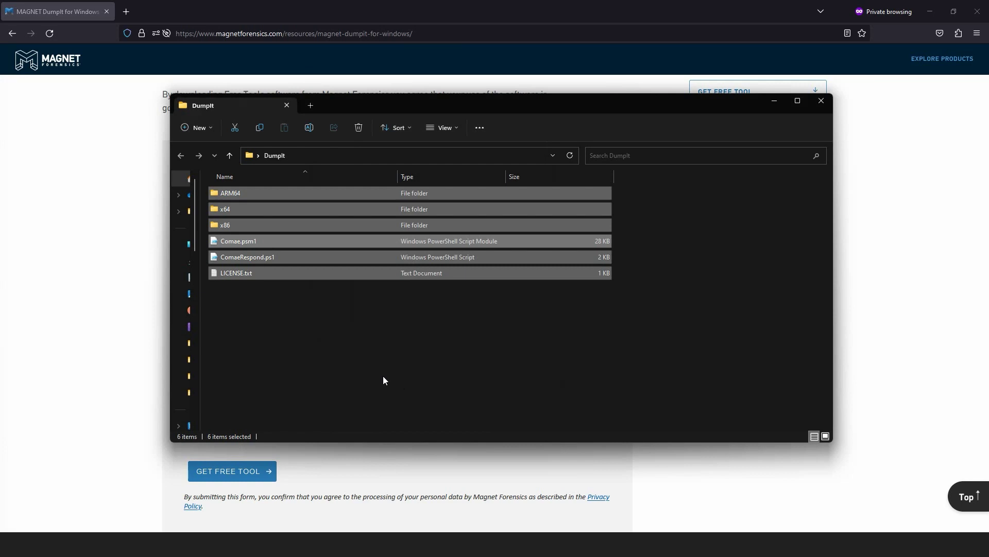
Step: Open the x64 folder to list DumpIt.exe and the other six tools
{"action": "double_click", "coordinate": [225, 208]}
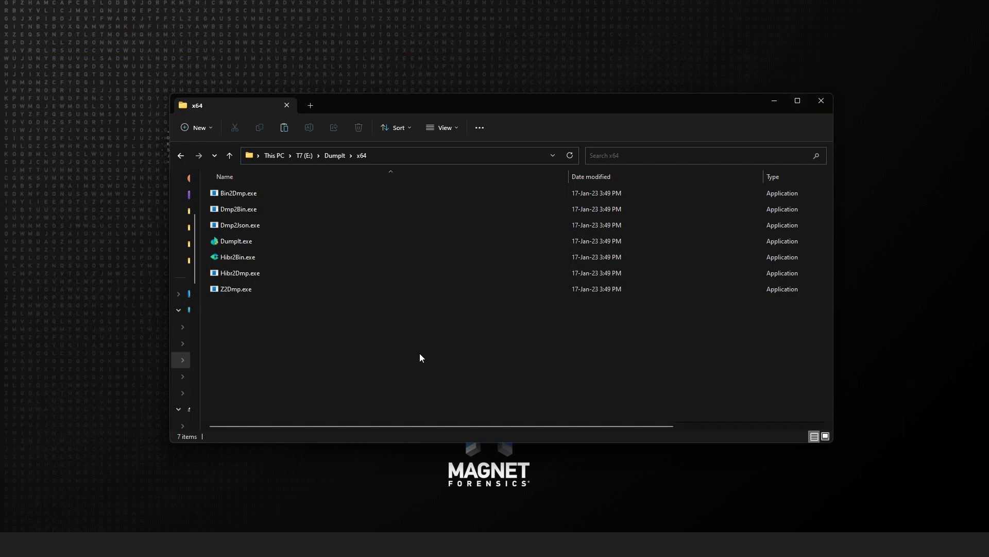
Step: Show DumpIt's help with 'DumpIt.exe -h' in the E:\DumpIt\x64 Command Prompt
{"action": "key", "text": "alt+Tab"}
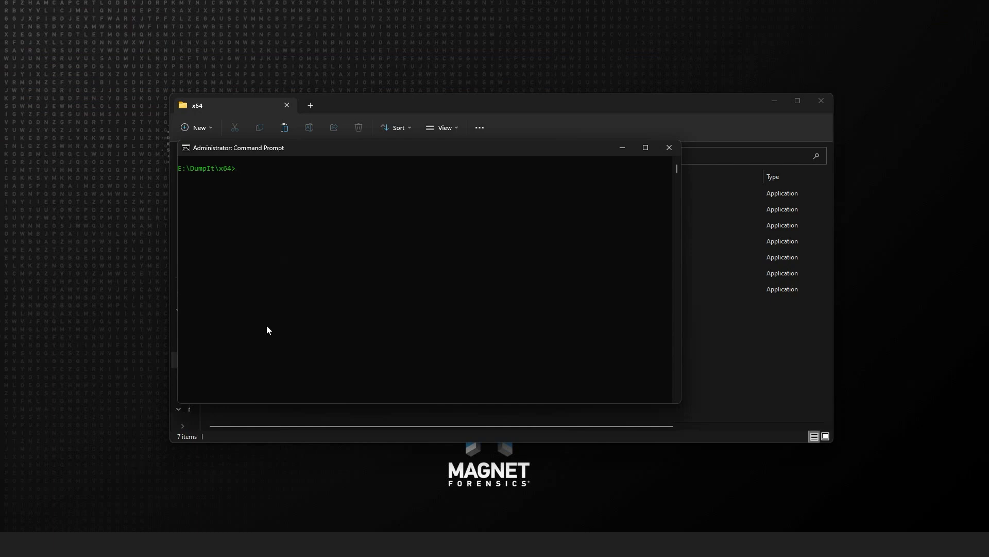
{"action": "type", "text": "DumpIt.exe -h"}
{"action": "key", "text": "Return"}
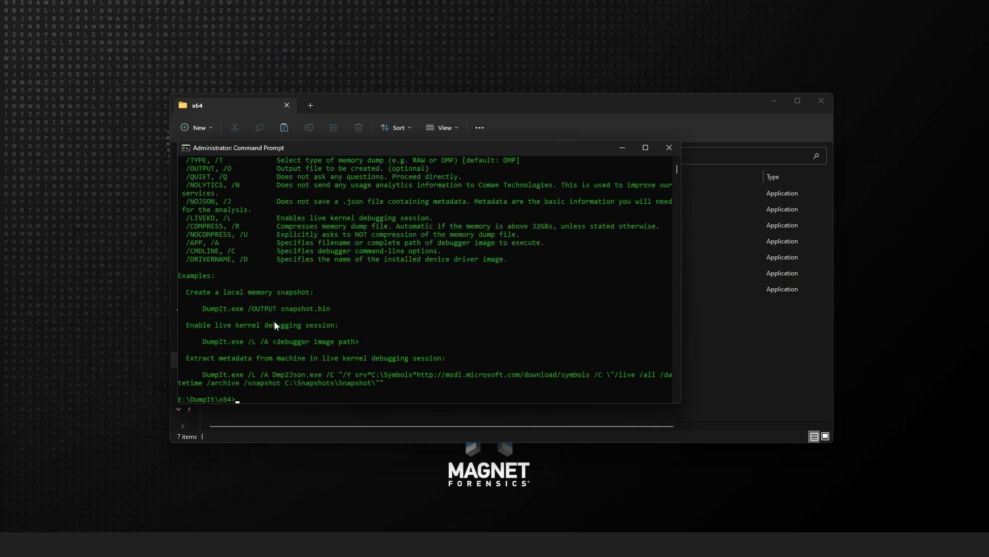
{"action": "left_click_drag", "start_coordinate": [505, 141], "coordinate": [473, 16]}
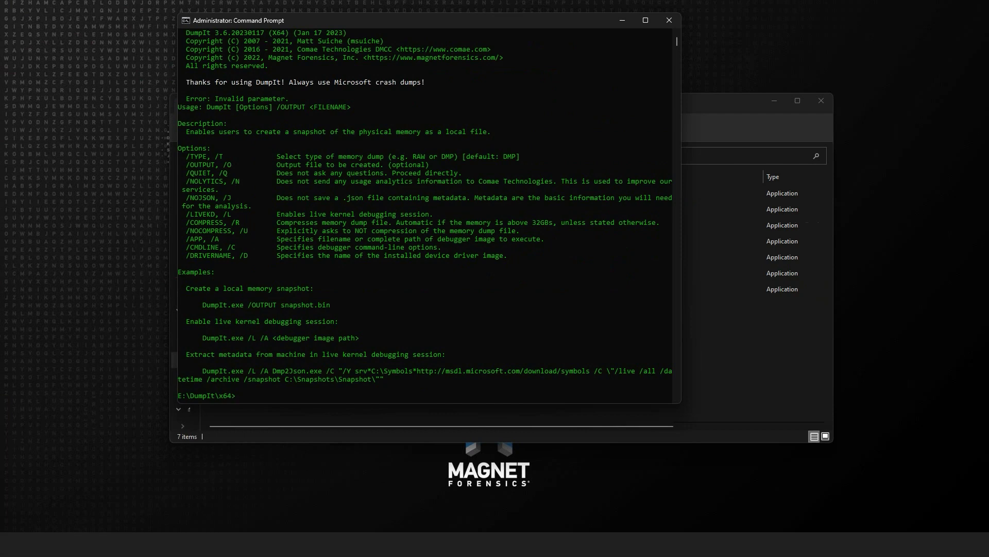
Step: Run DumpIt.exe to bring up the .dmp destination and acquisition prompt
{"action": "type", "text": "D"}
{"action": "key", "text": "Tab"}
{"action": "key", "text": "Return"}
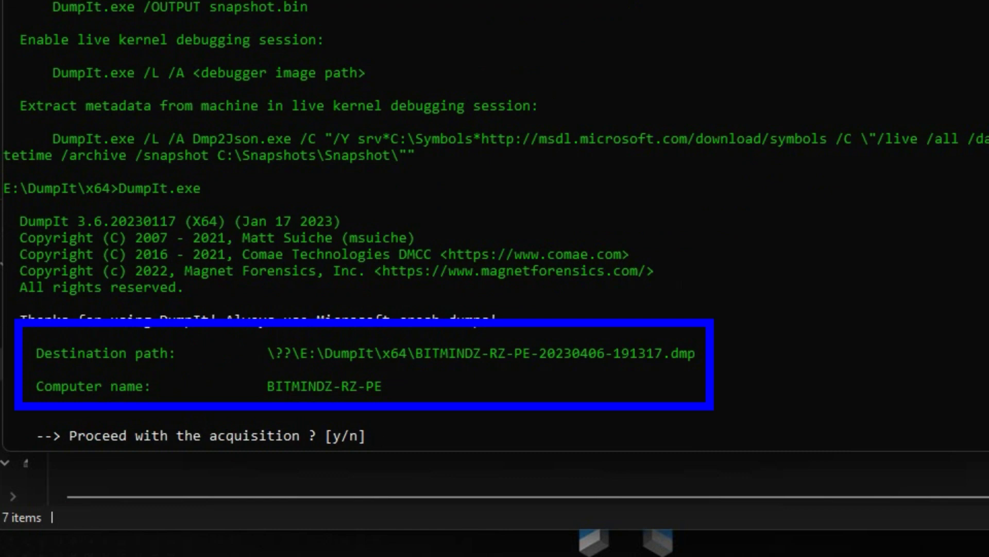
Step: Answer y to proceed and n to compression, starting the uncompressed memory dump
{"action": "type", "text": "y"}
{"action": "key", "text": "Return"}
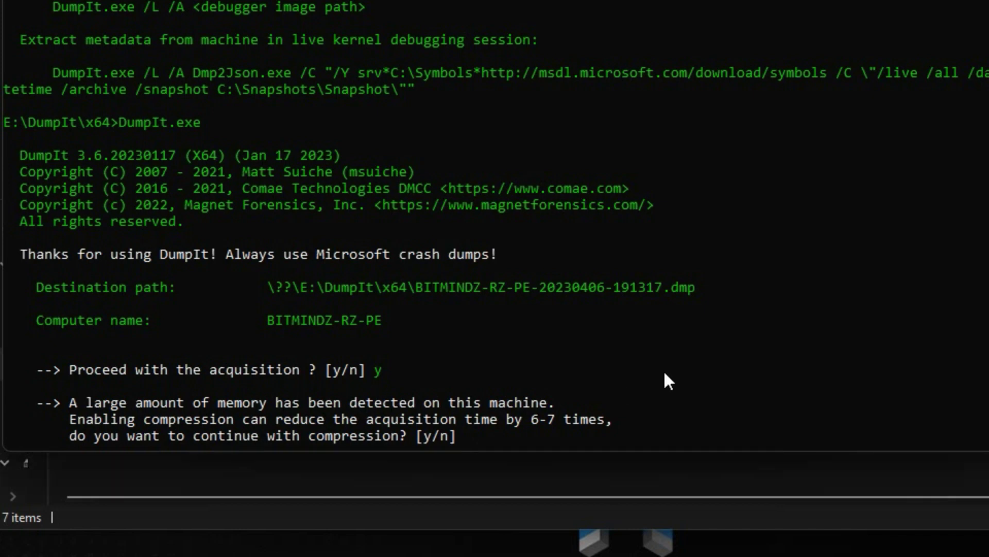
{"action": "type", "text": "n"}
{"action": "key", "text": "Return"}
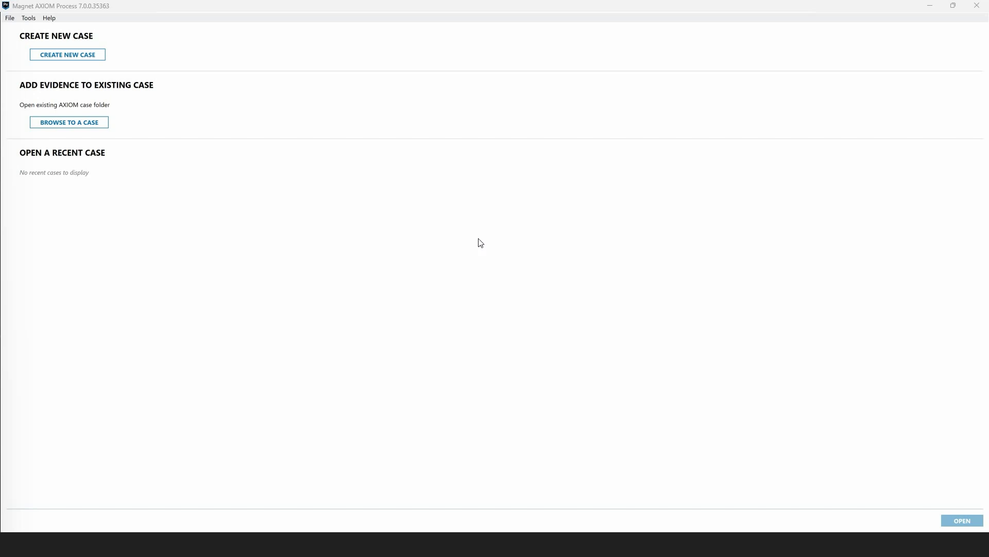
Step: Create a new case with case number 'DumpIt Demo' and continue to evidence sources
{"action": "left_click", "coordinate": [88, 58]}
{"action": "type", "text": "Dump"}
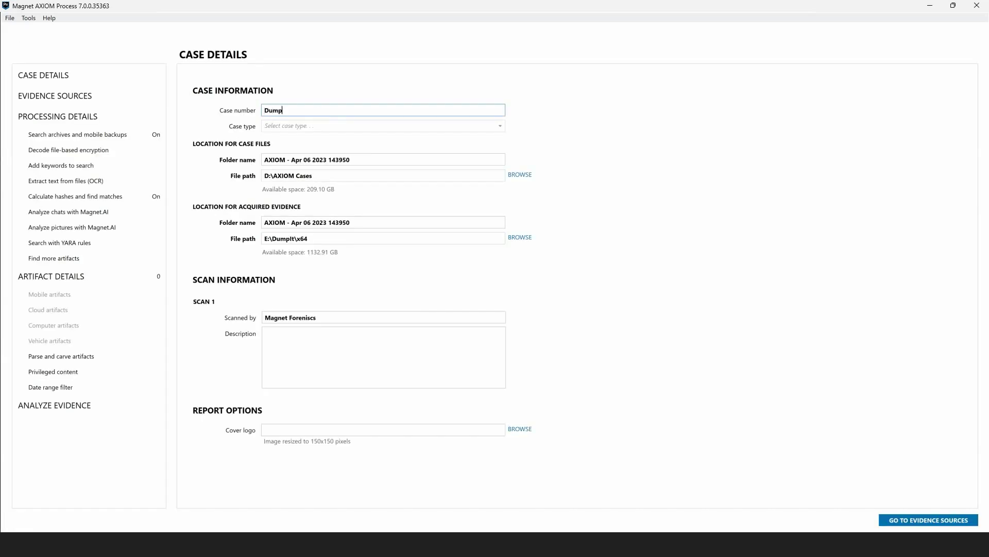
{"action": "type", "text": "It Demo"}
{"action": "left_click", "coordinate": [935, 520]}
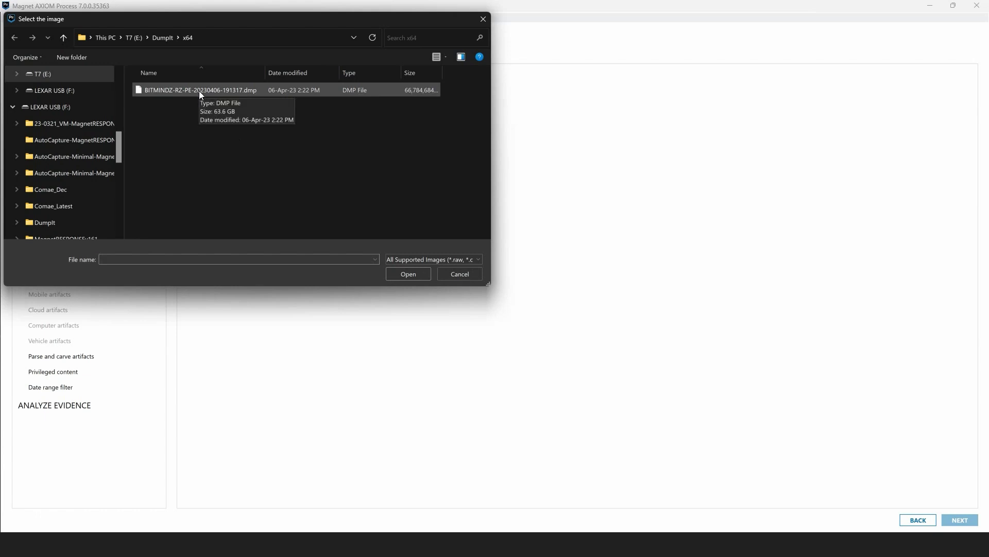
Step: Open BITMINDZ-RZ-PE-20230406-191317.dmp as the memory image
{"action": "left_click", "coordinate": [199, 90]}
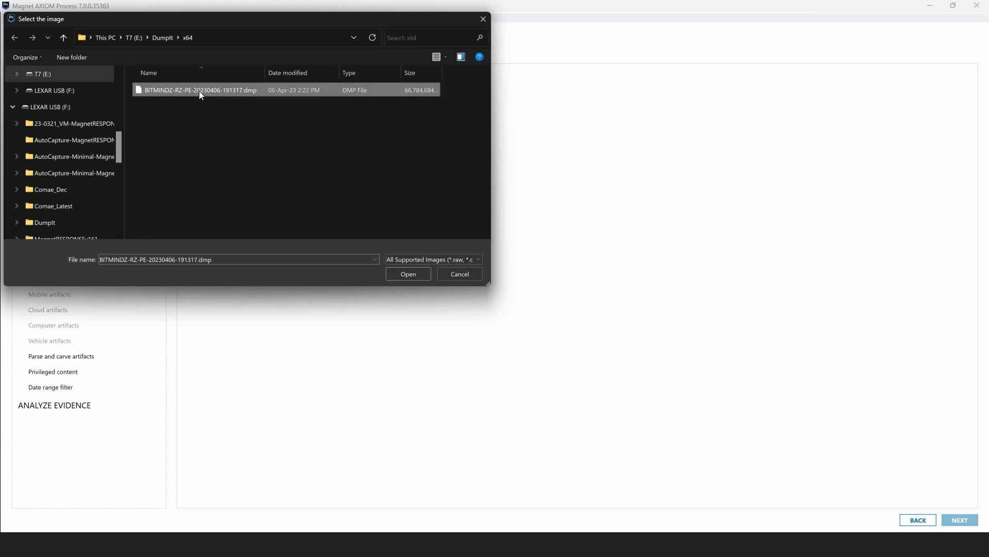
{"action": "left_click", "coordinate": [403, 273]}
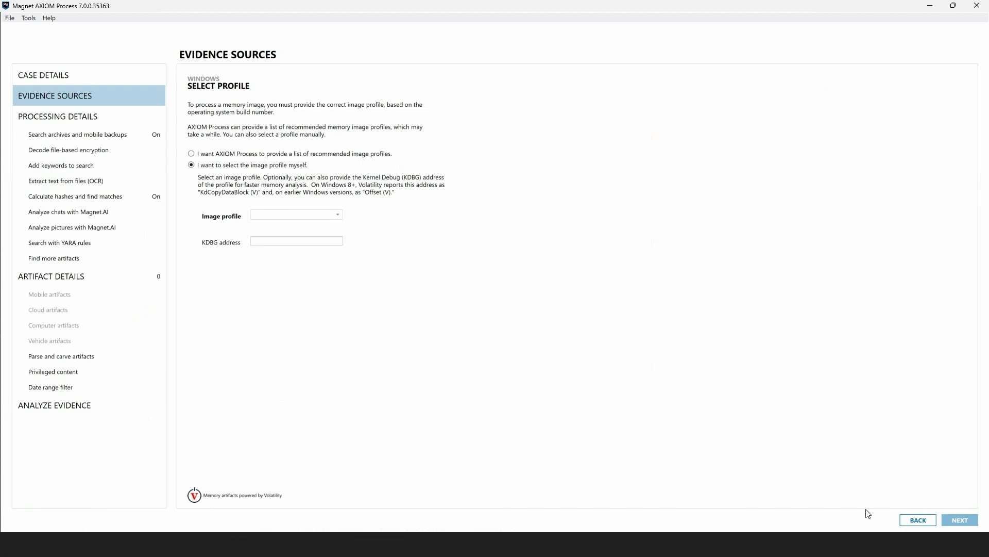
Step: Return to the memory plug-in page to use COMAE for the image
{"action": "left_click", "coordinate": [918, 519]}
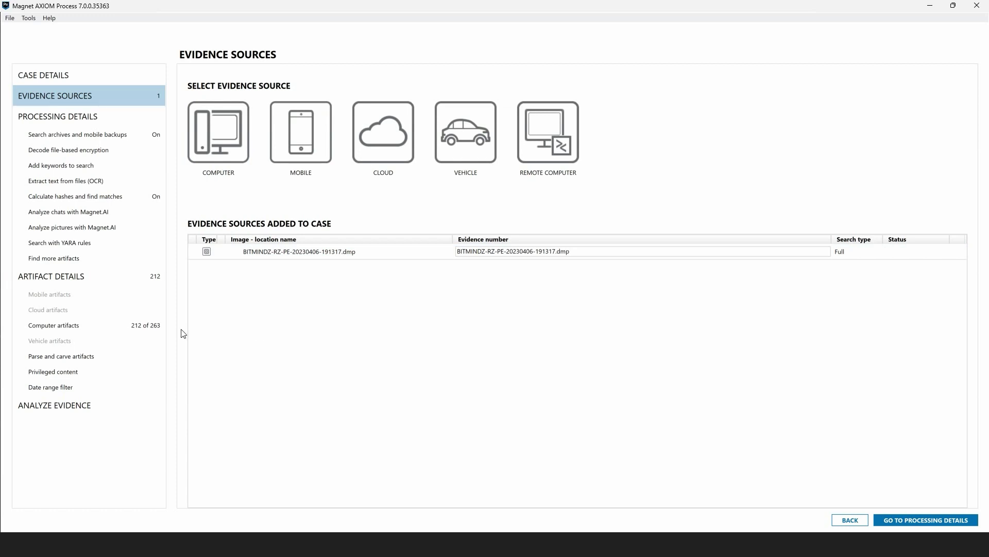
Step: Enable the MFT memory artifact (213 of 263 selected) and proceed to Analyze Evidence
{"action": "left_click", "coordinate": [115, 331]}
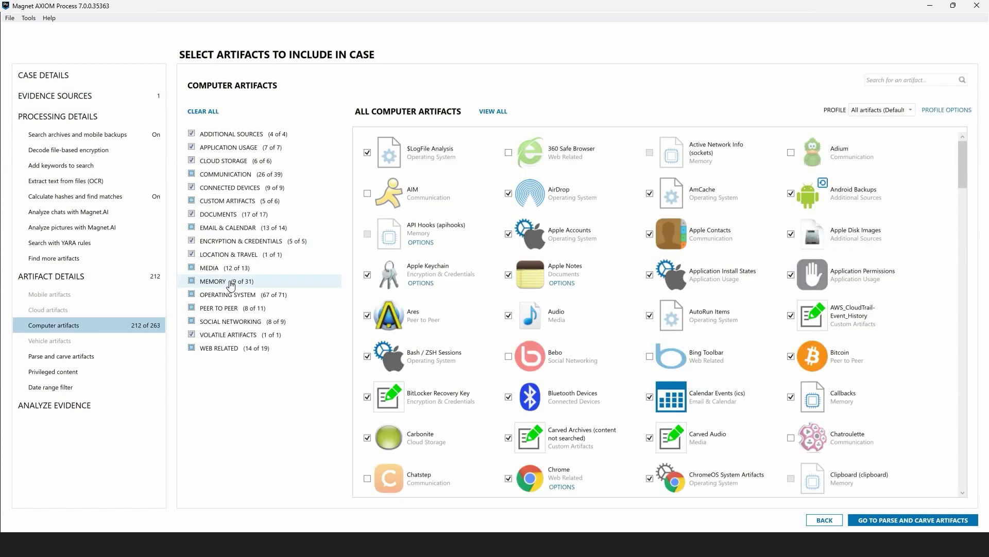
{"action": "left_click", "coordinate": [230, 283]}
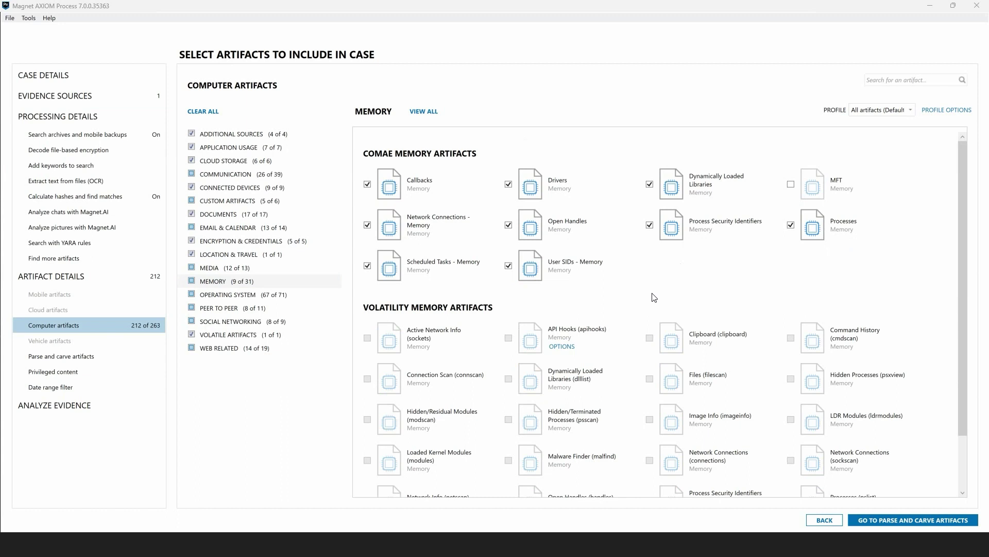
{"action": "left_click", "coordinate": [799, 185]}
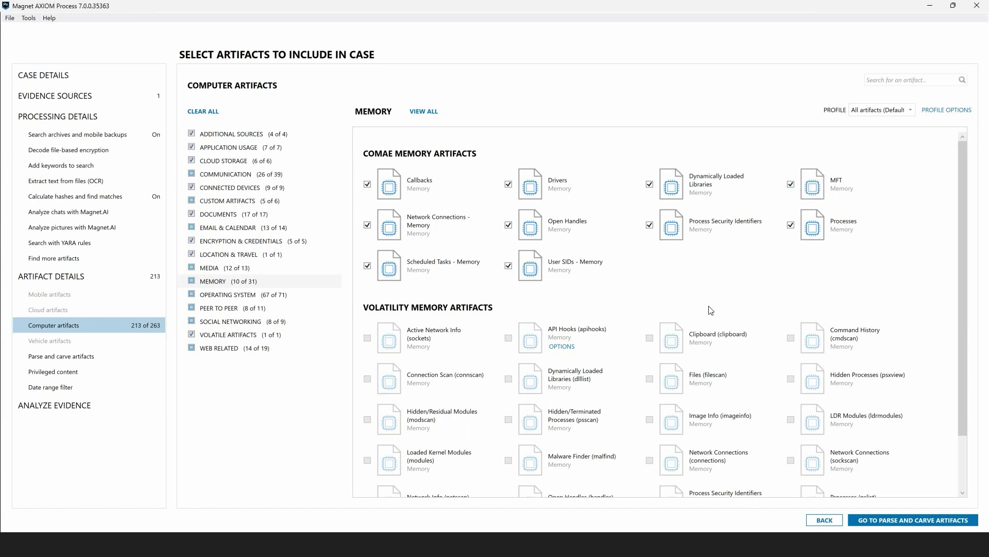
{"action": "left_click", "coordinate": [122, 409]}
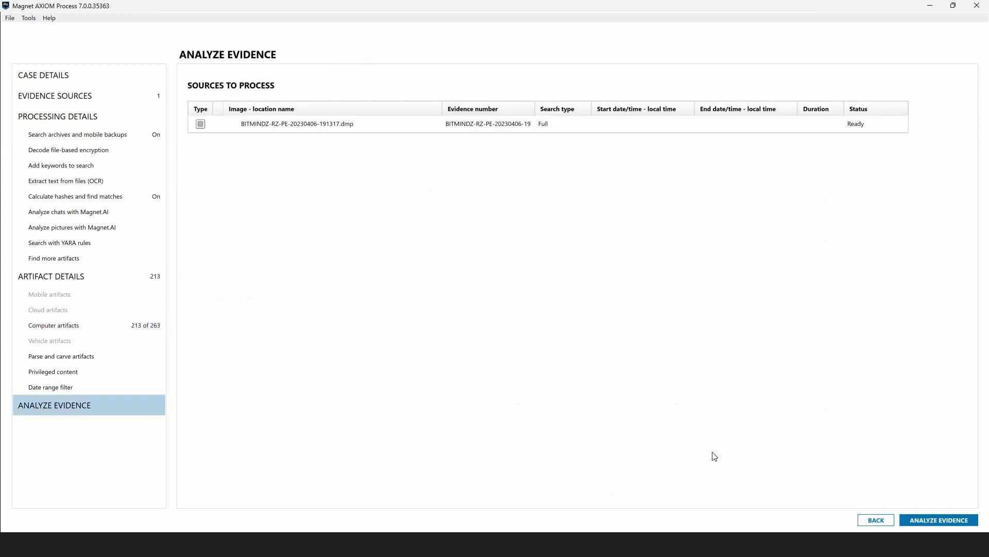
Step: Analyze the .dmp evidence, opening the DumpIt Demo case in AXIOM Examine
{"action": "left_click", "coordinate": [952, 519]}
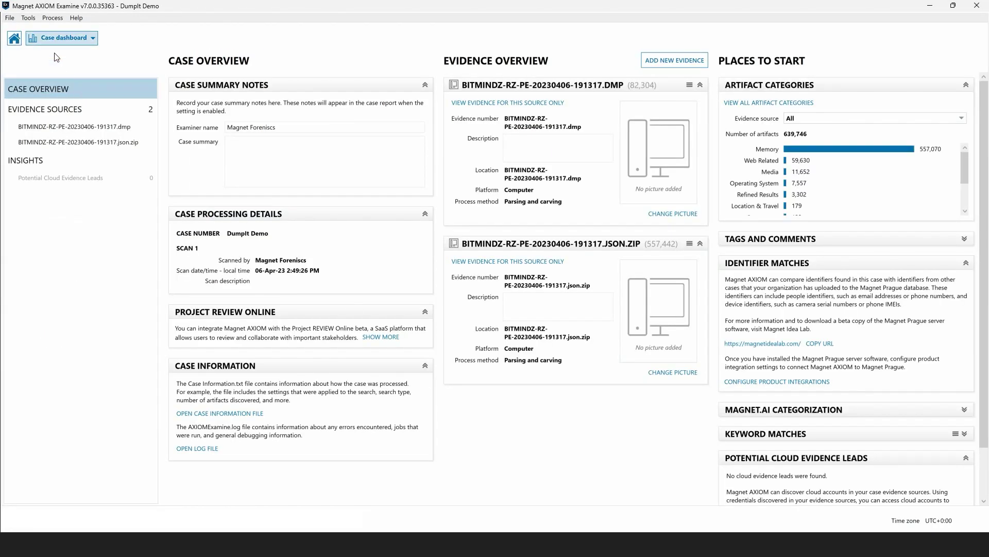
Step: Switch Examine from Case dashboard to the Artifacts view and expand the MEMORY category
{"action": "left_click", "coordinate": [51, 41]}
{"action": "left_click", "coordinate": [54, 49]}
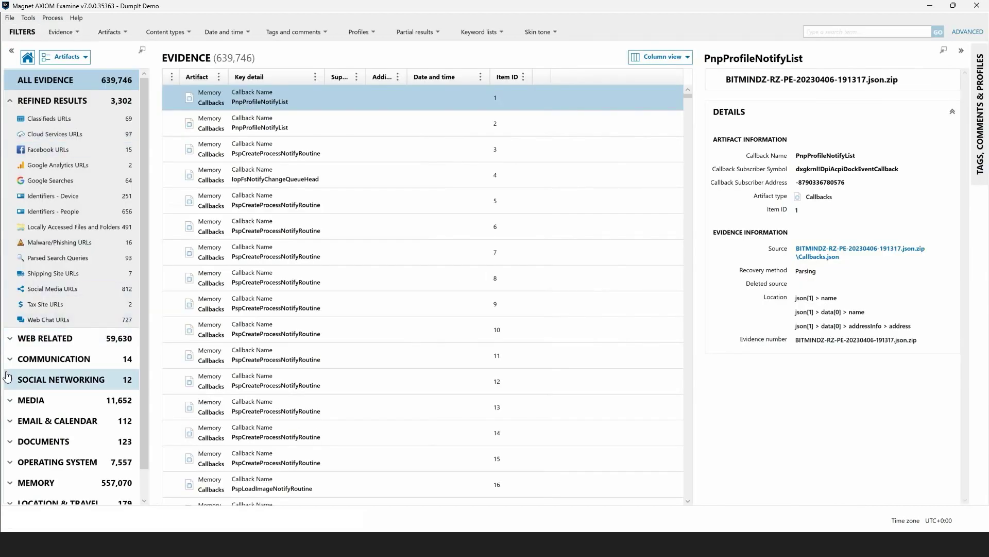
{"action": "scroll", "coordinate": [14, 378], "scroll_direction": "down", "scroll_amount": 1}
{"action": "left_click", "coordinate": [16, 452]}
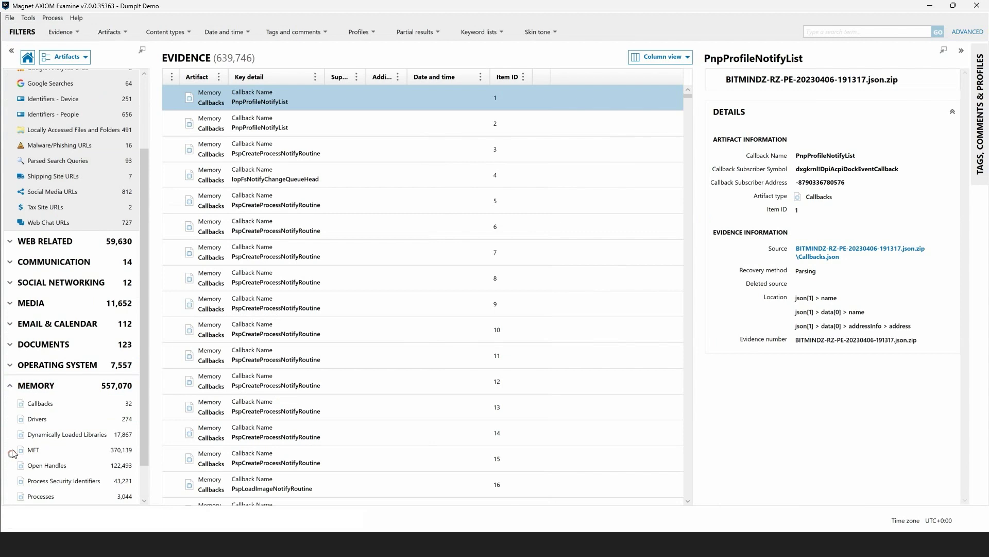